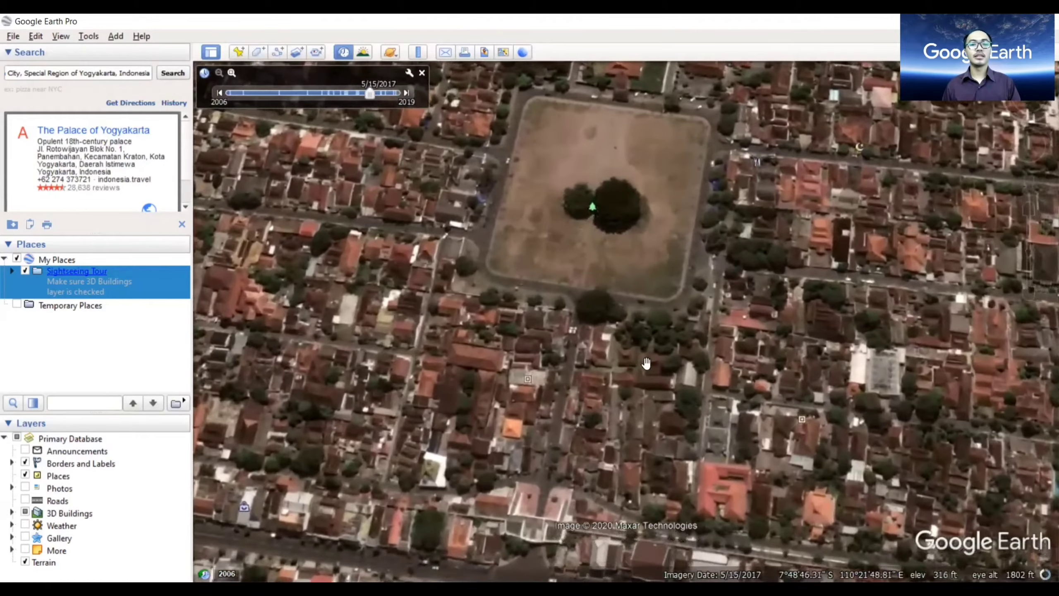
Add a placemark named Lapangan in the middle of the walled sports field southwest of the palace square.
left_click_drag(646, 362, 703, 341)
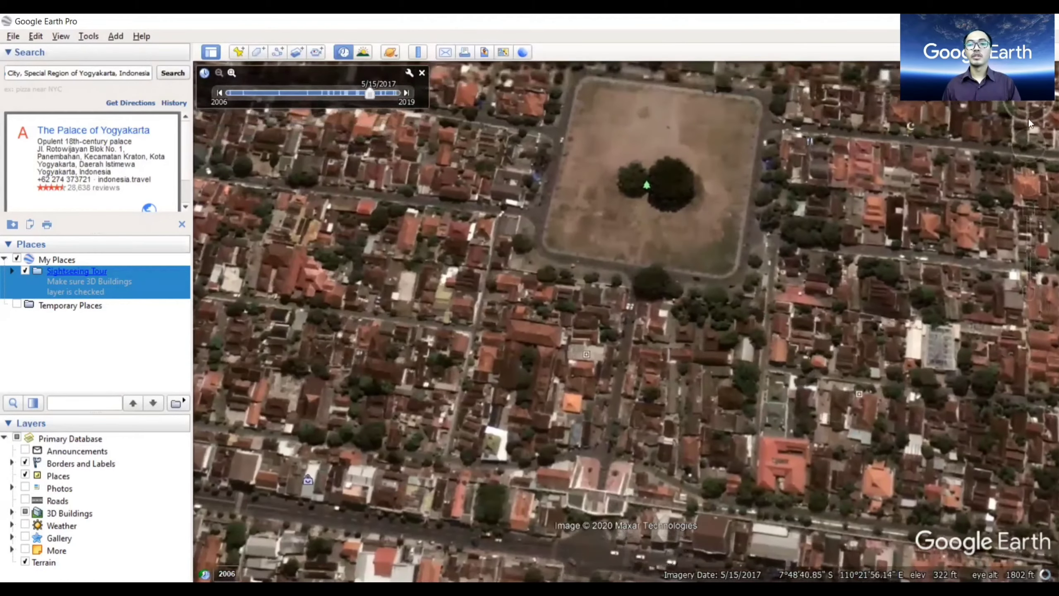
left_click_drag(1029, 108, 1027, 123)
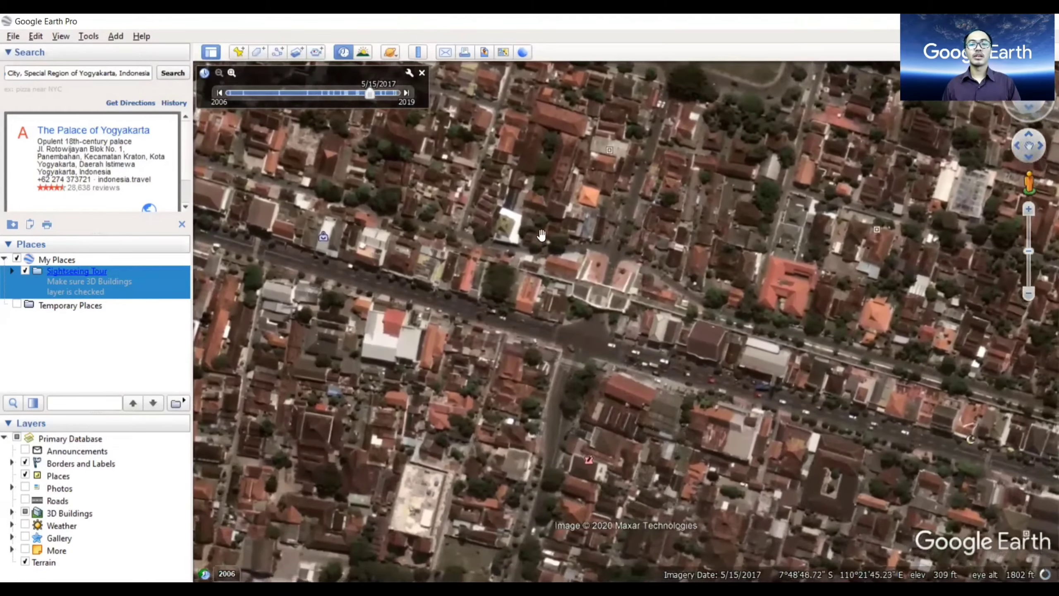
left_click_drag(541, 232, 459, 411)
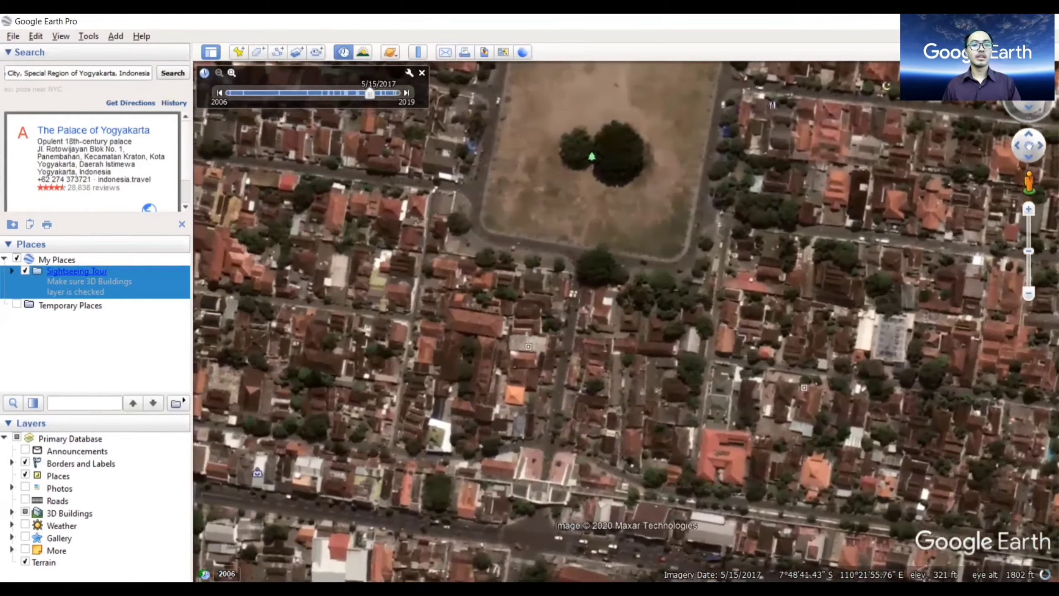
left_click_drag(573, 338, 637, 284)
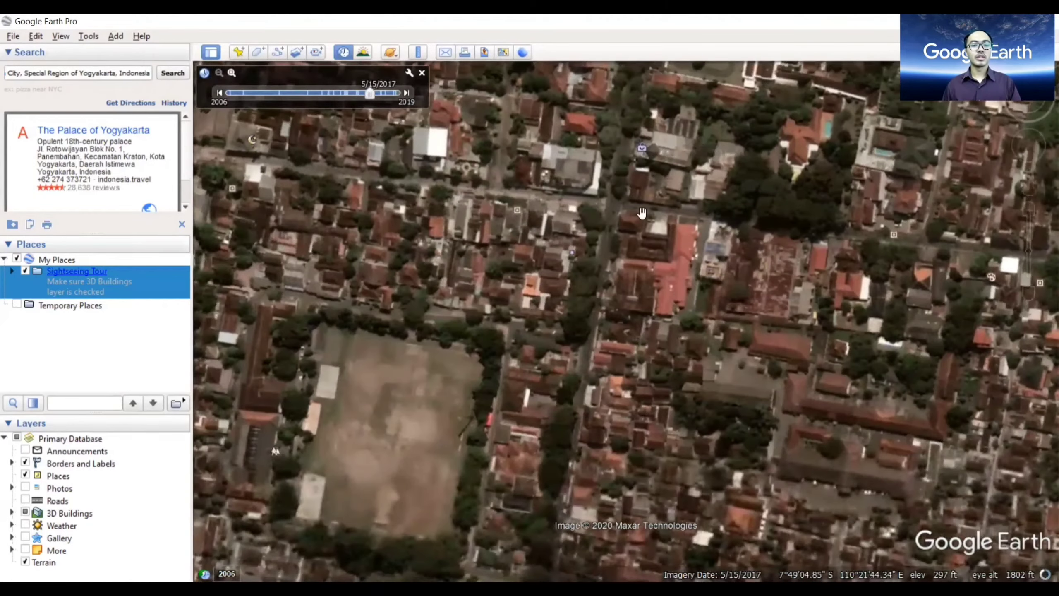
scroll(607, 396, "down", 3)
left_click_drag(608, 396, 729, 329)
left_click(239, 52)
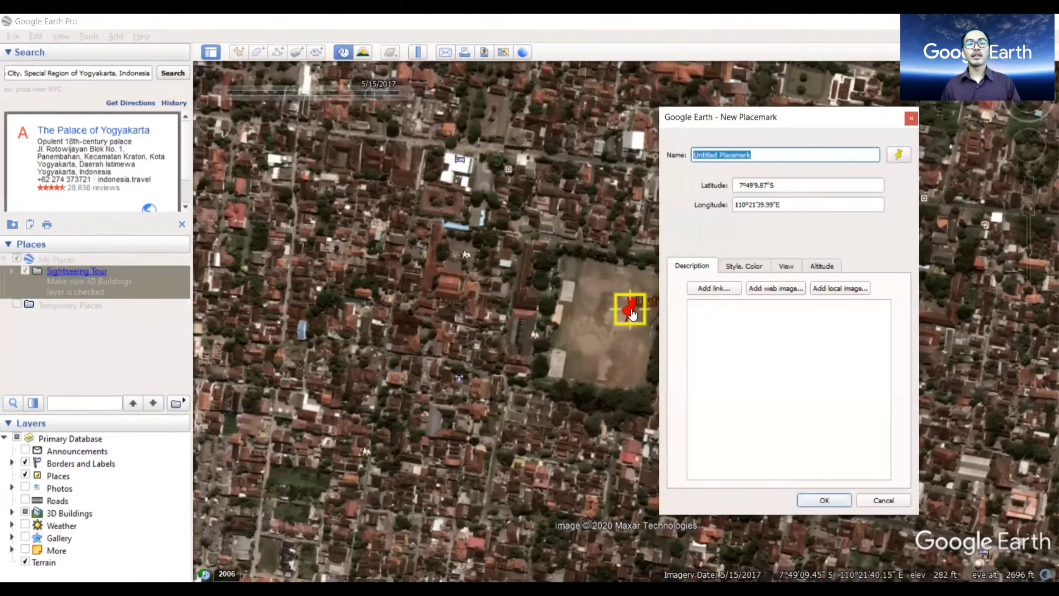
left_click_drag(632, 317, 607, 333)
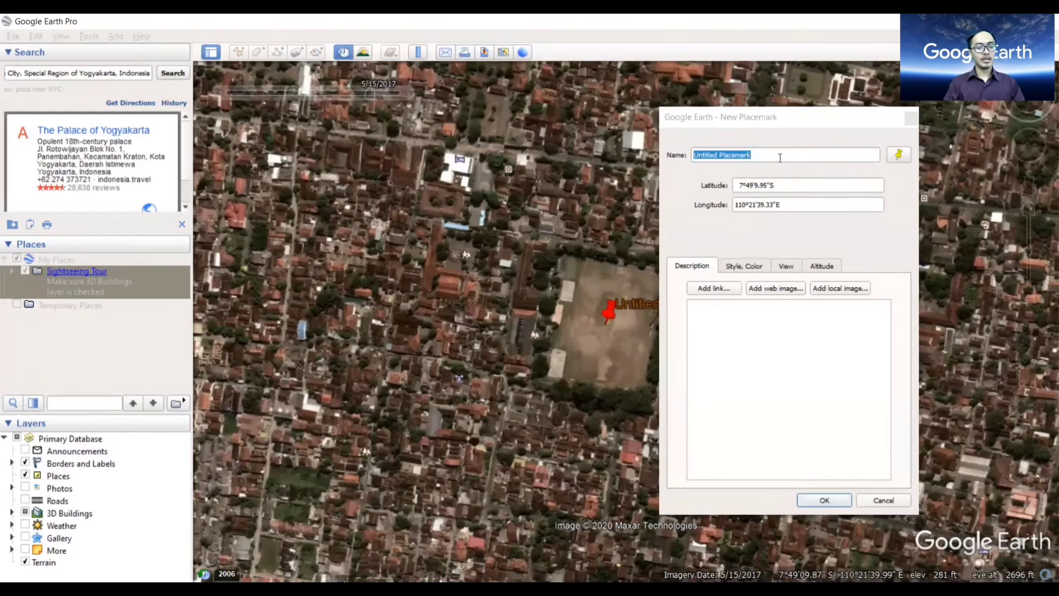
left_click_drag(781, 157, 693, 156)
type("Lapangan")
Set the Lapangan placemark's icon color to bright green (#55ff00).
left_click_drag(788, 117, 396, 129)
left_click(375, 355)
left_click(359, 278)
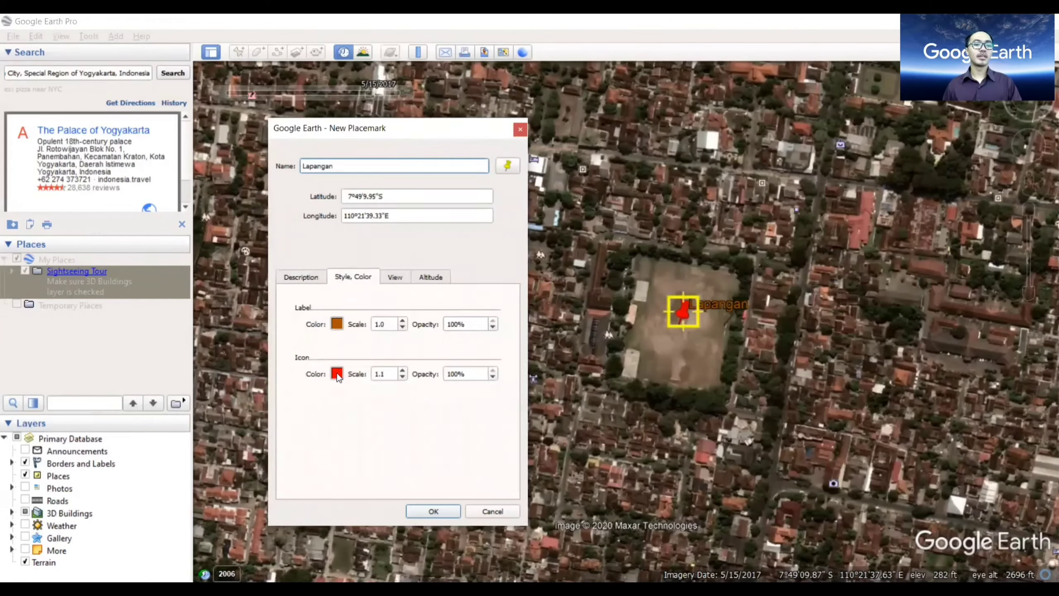
left_click(337, 373)
left_click(351, 263)
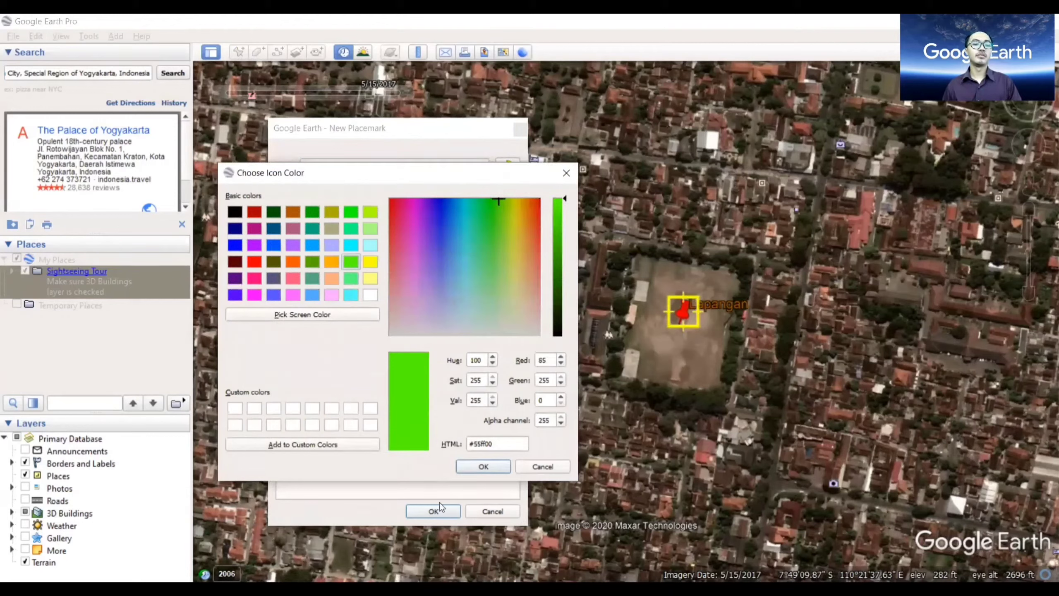
left_click(484, 467)
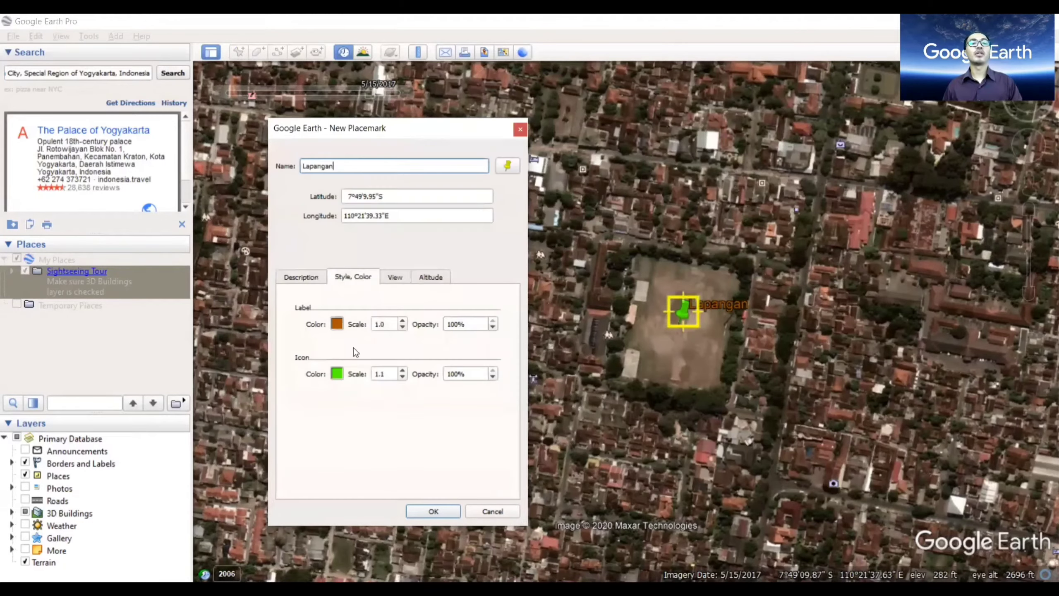
Set the Lapangan placemark's label color to cyan and save the placemark.
left_click(337, 325)
left_click(346, 239)
left_click(484, 467)
left_click(433, 511)
Add a second placemark named Rumah on the buildings northwest of the sports field.
left_click(239, 52)
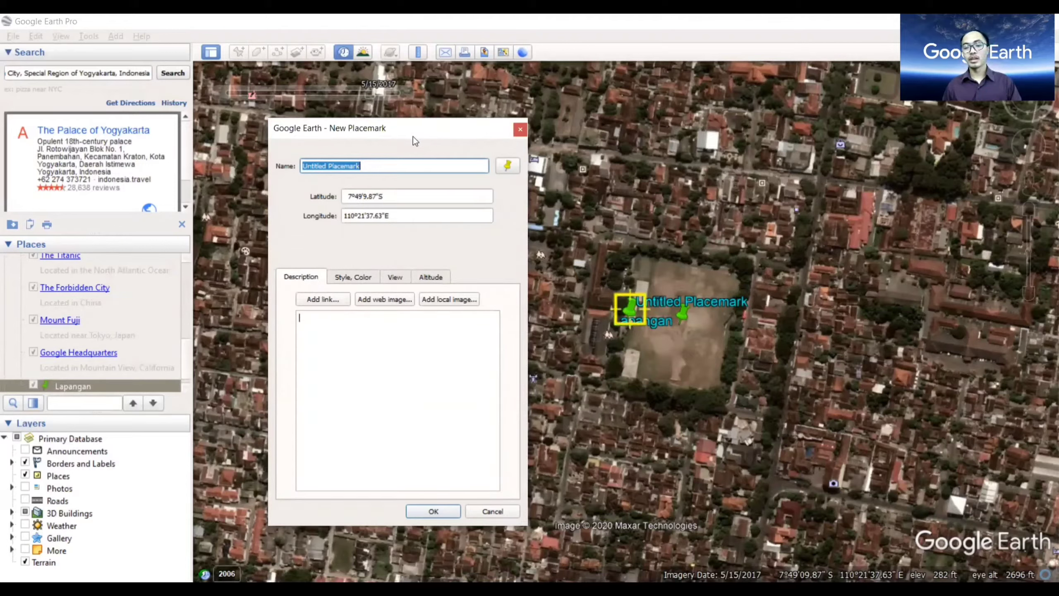
left_click_drag(413, 136, 398, 132)
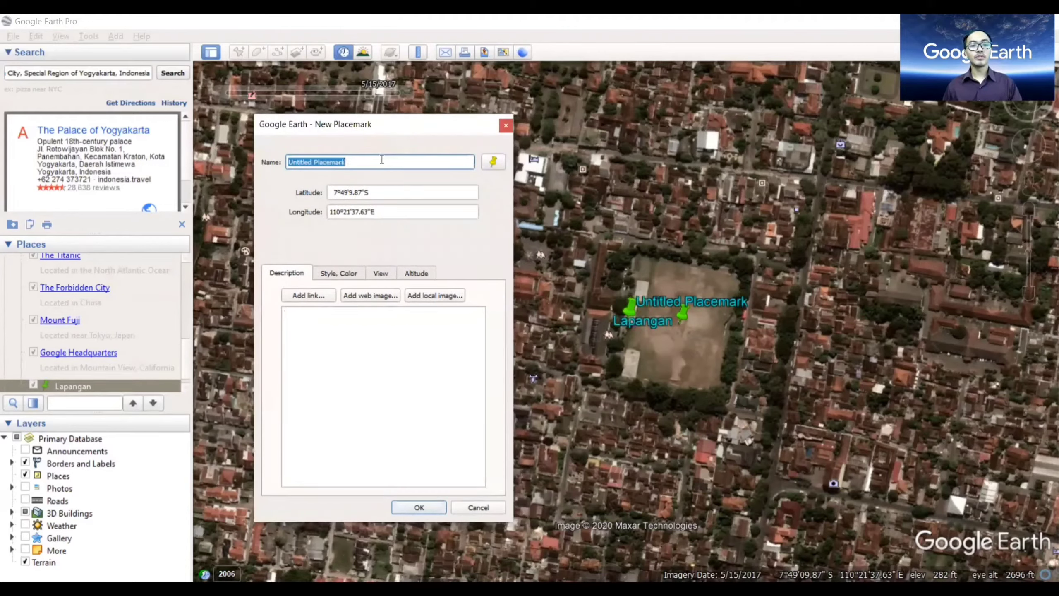
type("Rumah")
left_click_drag(396, 125, 331, 92)
left_click_drag(631, 309, 523, 261)
Set the Rumah placemark's icon color to orange (#ff5500) and save the placemark.
left_click(278, 241)
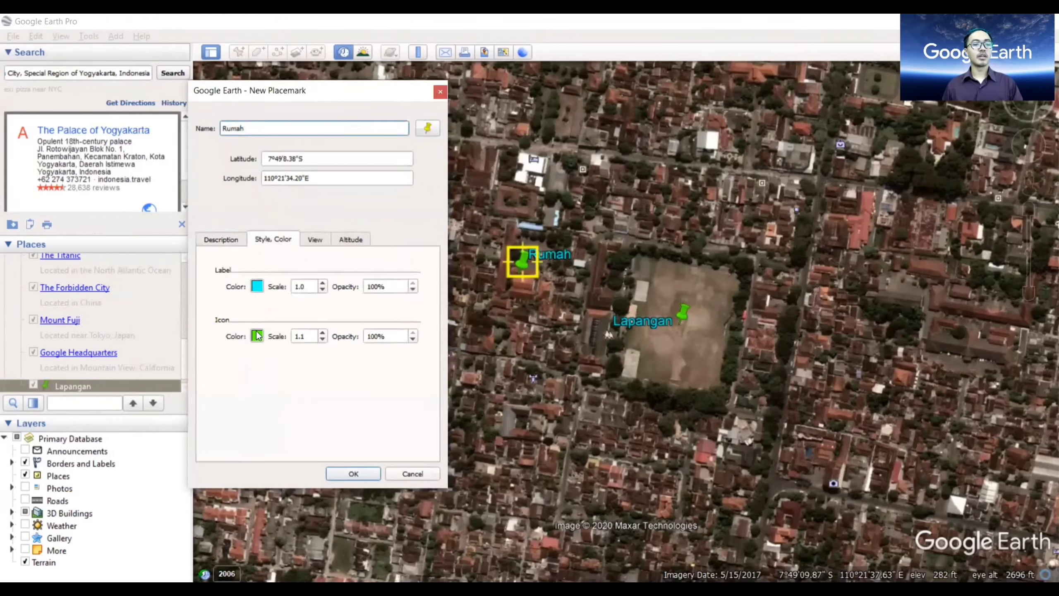
left_click(257, 333)
left_click(214, 225)
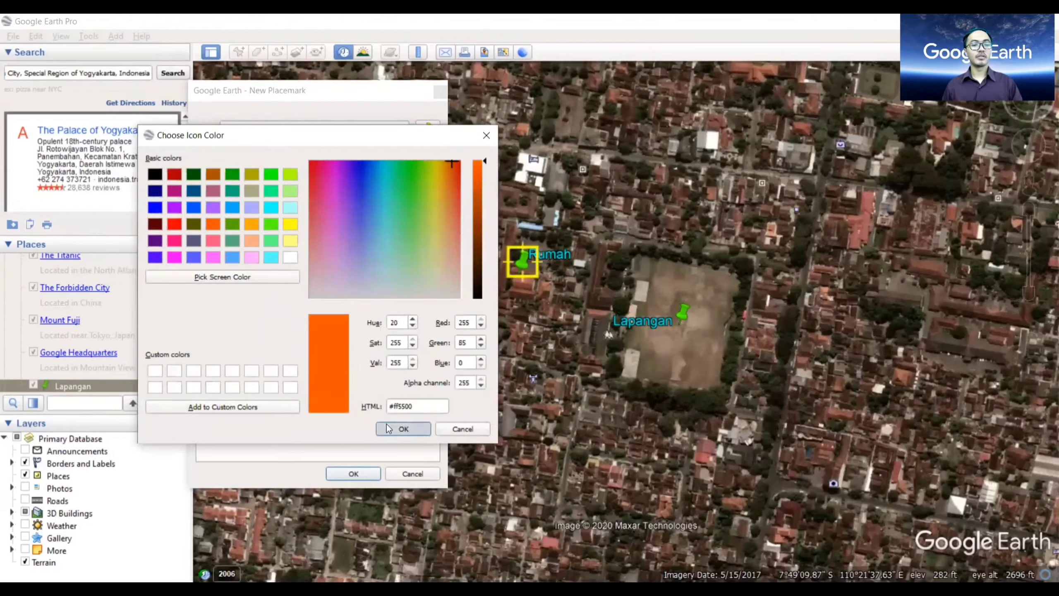
left_click(404, 429)
left_click(353, 474)
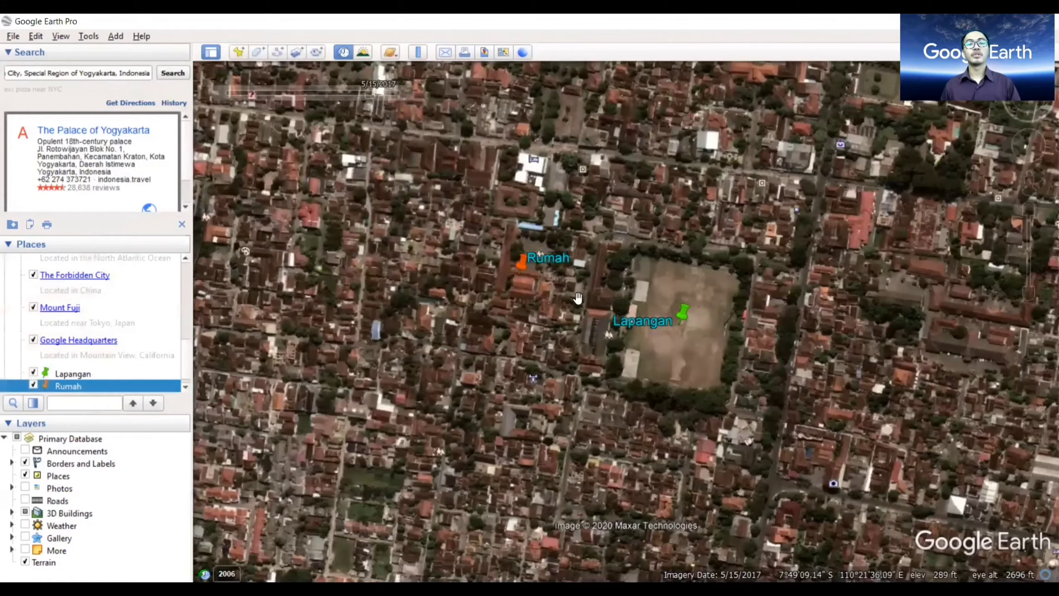
Draw a new five-point path along the east-west road north of the Rumah and Lapangan placemarks.
left_click_drag(575, 333, 552, 347)
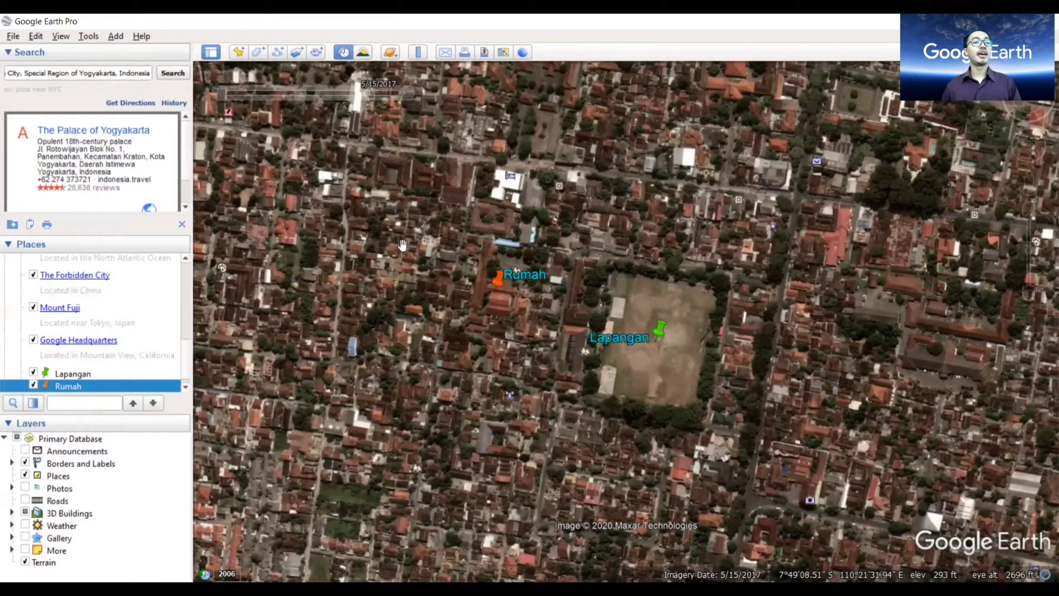
left_click(278, 52)
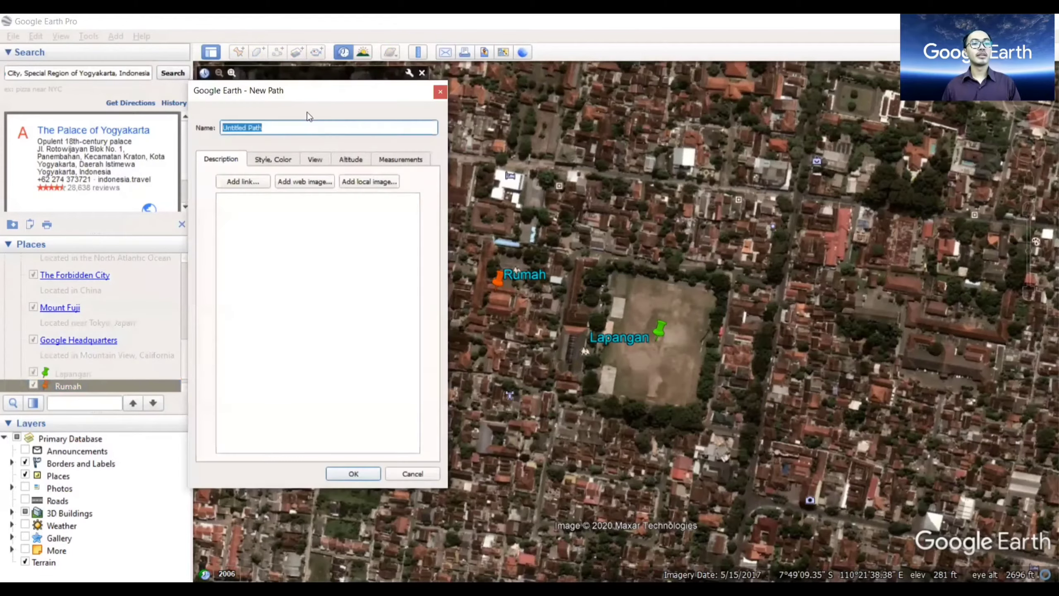
left_click_drag(311, 93, 243, 119)
left_click(413, 151)
left_click(551, 165)
left_click(633, 179)
left_click(737, 188)
left_click(797, 198)
Set the path's line color to red (#ff0000), increase its line width, and save the path.
left_click(206, 187)
left_click(173, 222)
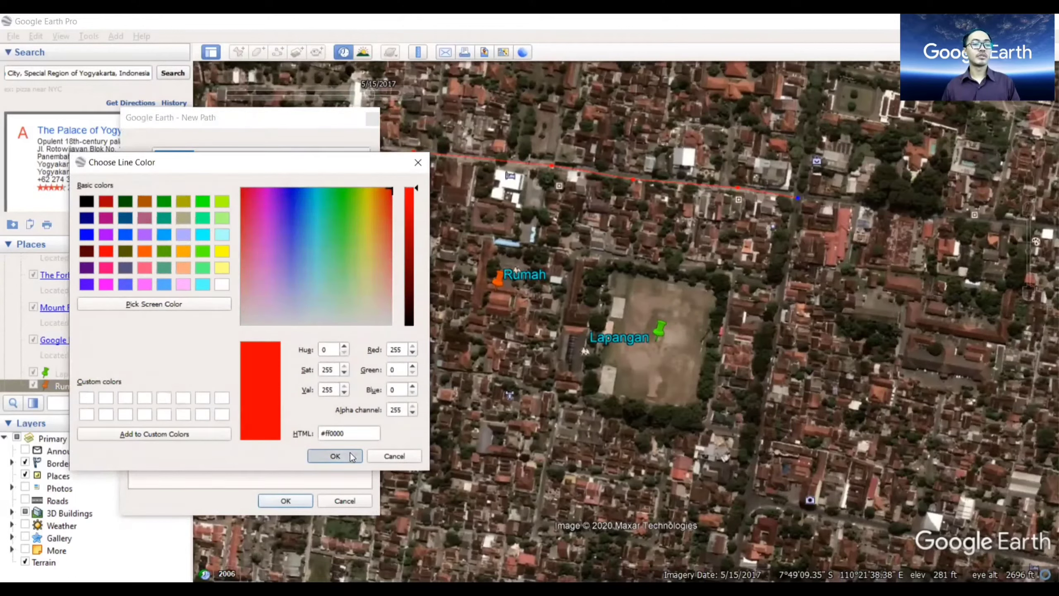
key("Return")
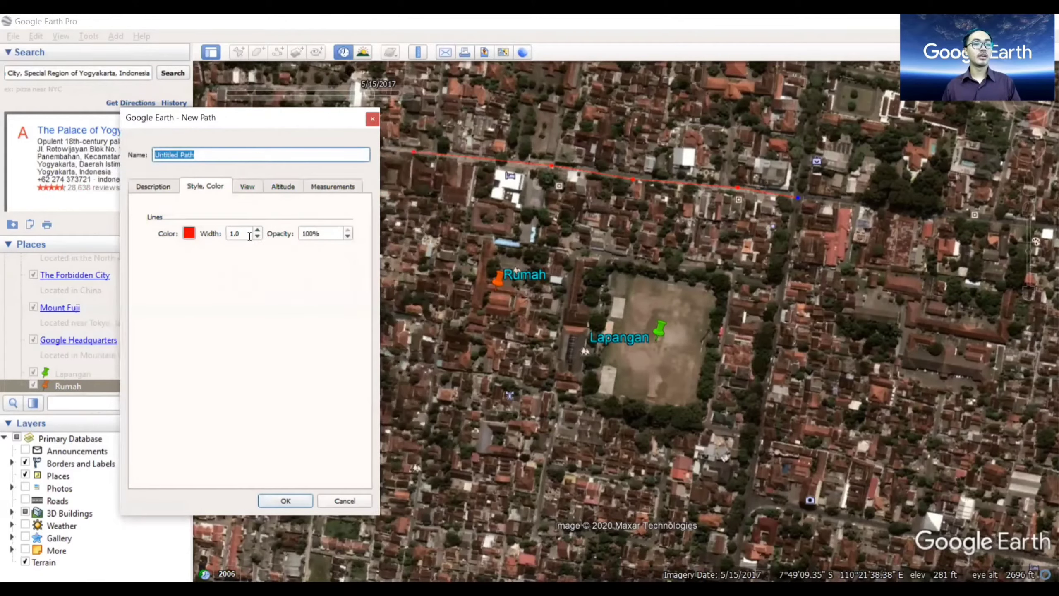
left_click(257, 230)
left_click(286, 501)
Create a second path named Jalan 2.
left_click(277, 53)
type("Jalan 2")
left_click(285, 501)
Start a new polygon and move its properties dialog clear of the sports field.
left_click_drag(685, 271, 724, 277)
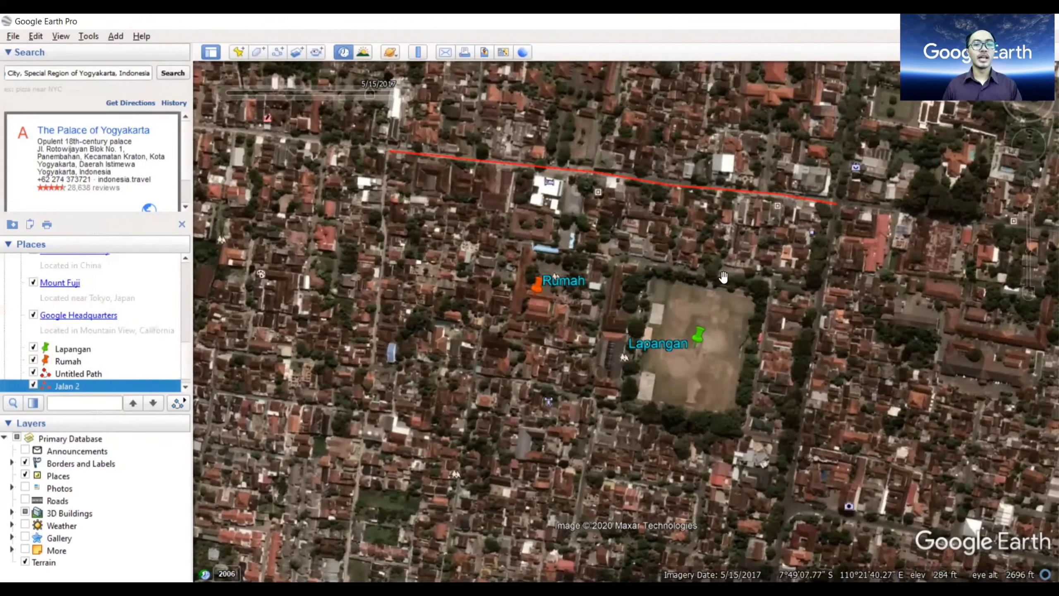
left_click_drag(739, 240, 720, 166)
left_click(259, 52)
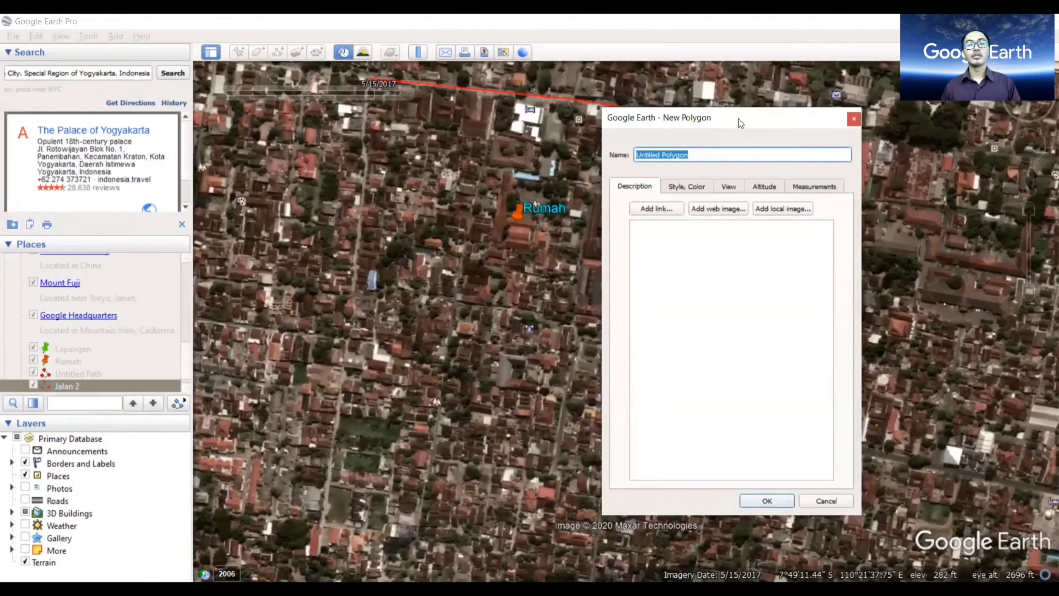
left_click_drag(743, 122, 985, 166)
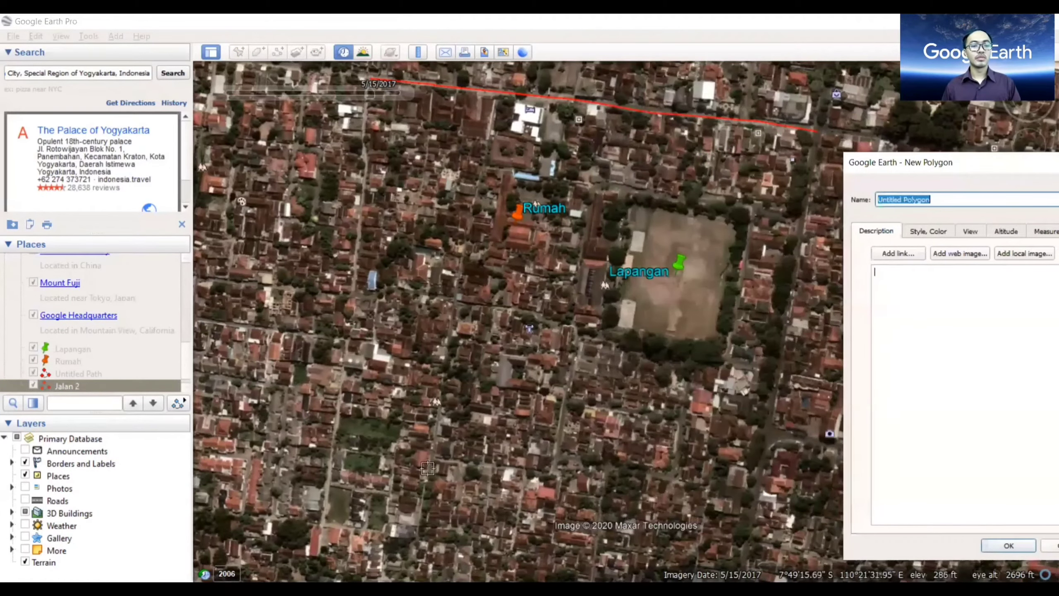